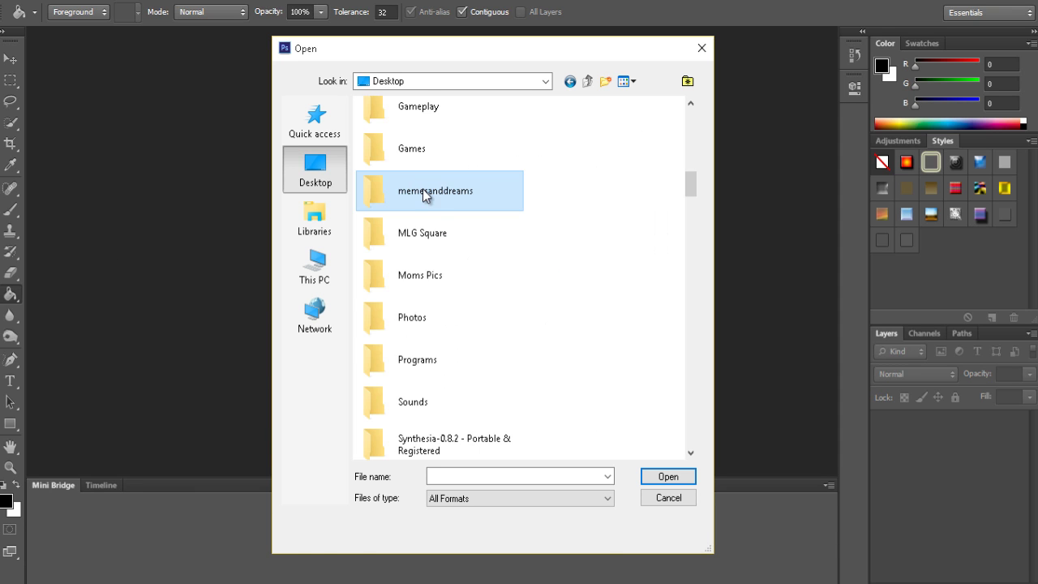
# - Open Sonic.png from the memesanddreams folder and quick-select the blue fur
pyautogui.doubleClick(423, 191)
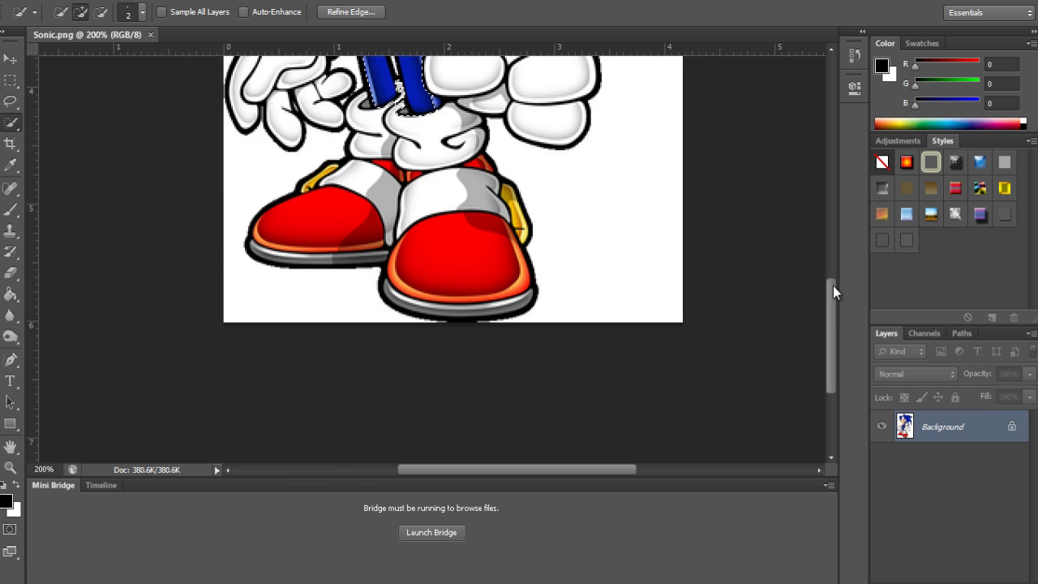
pyautogui.moveTo(833, 285); pyautogui.dragTo(850, 213)
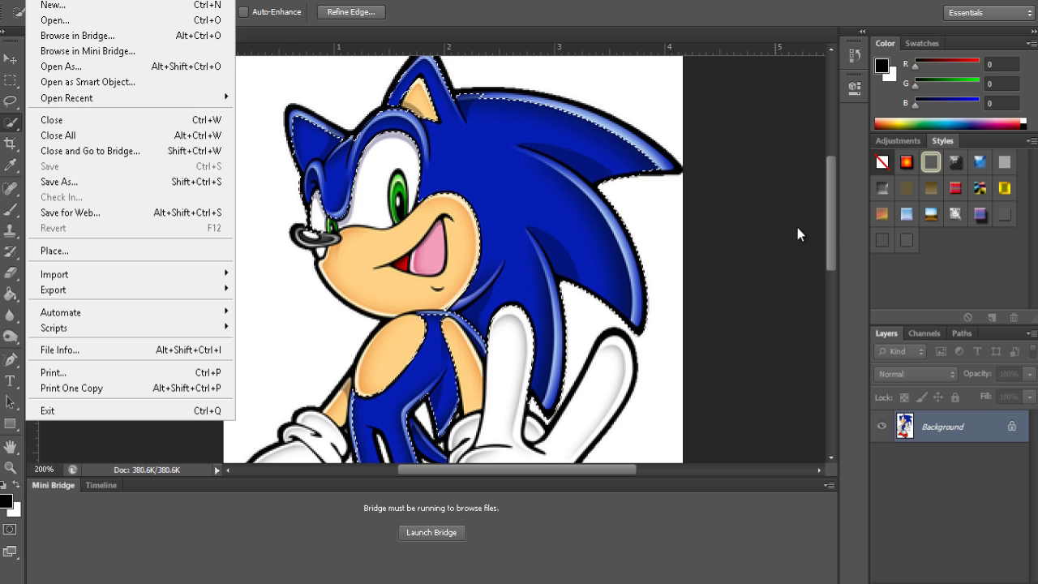
# - Recolour the fur with Replace Color: Hue +128, Saturation -94, Lightness -16, dark result colour
pyautogui.click(833, 227)
pyautogui.click(82, 5)
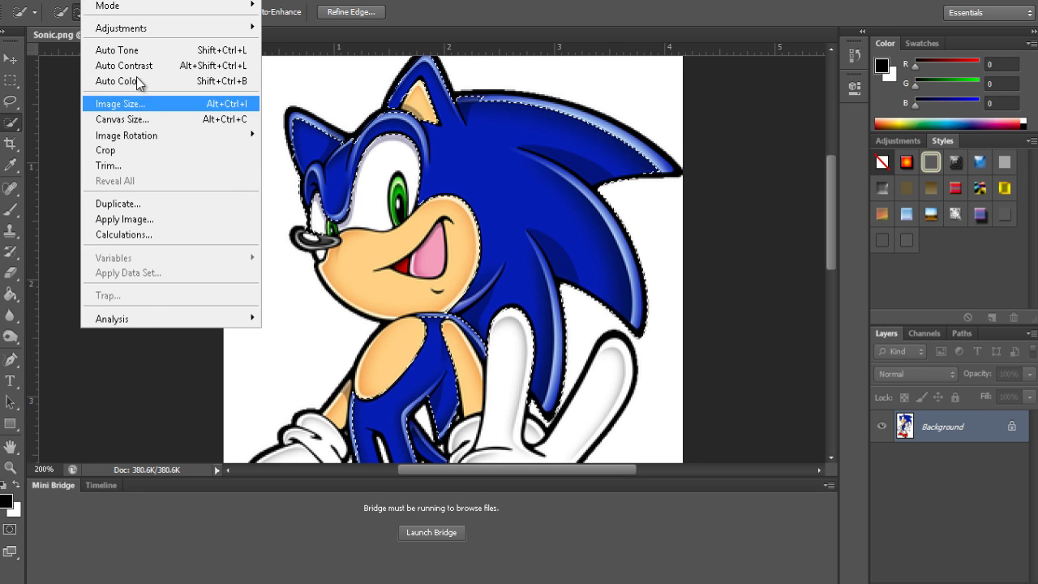
pyautogui.moveTo(151, 30)
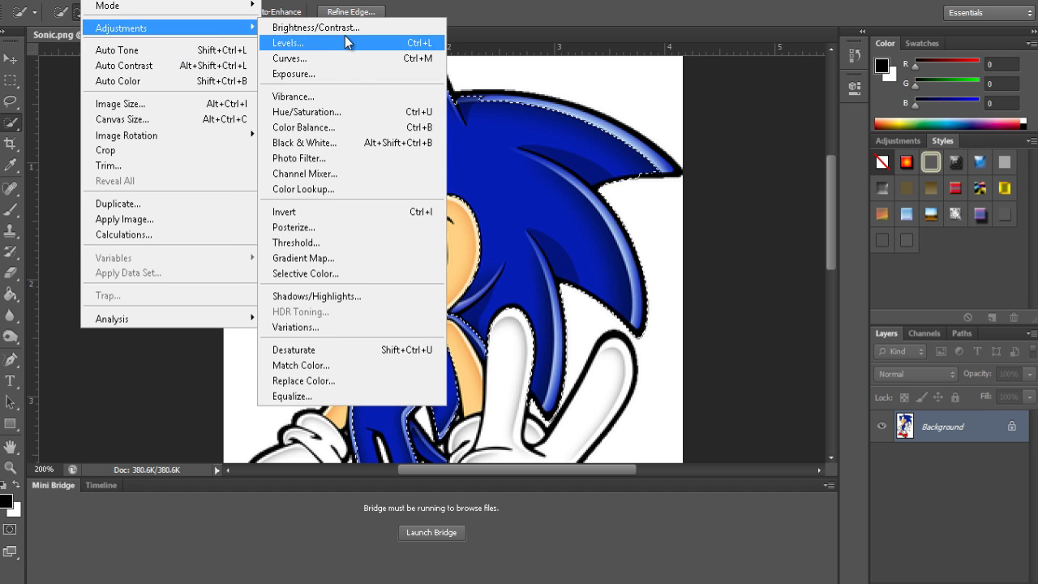
pyautogui.click(311, 381)
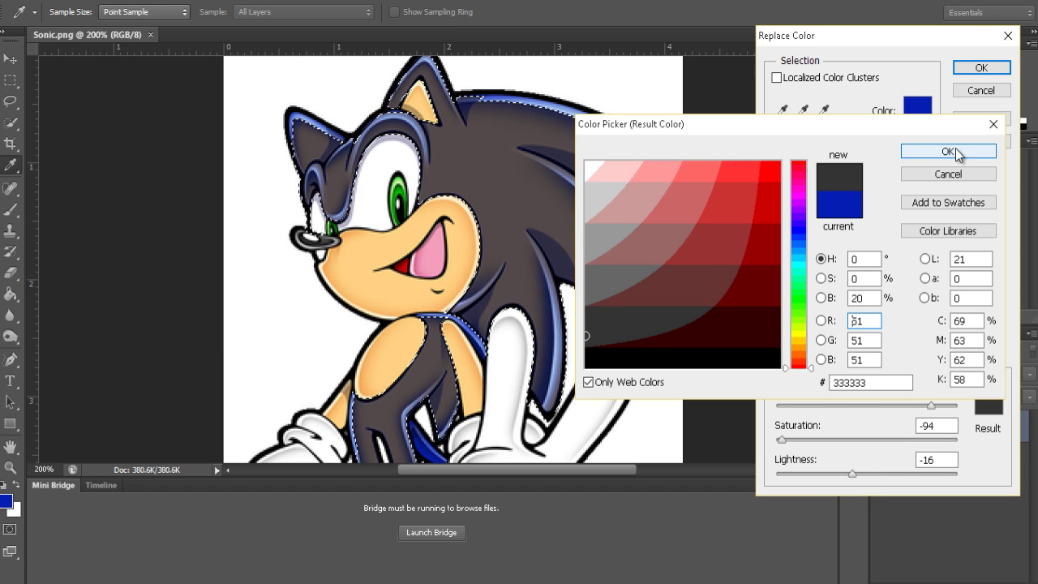
pyautogui.click(949, 151)
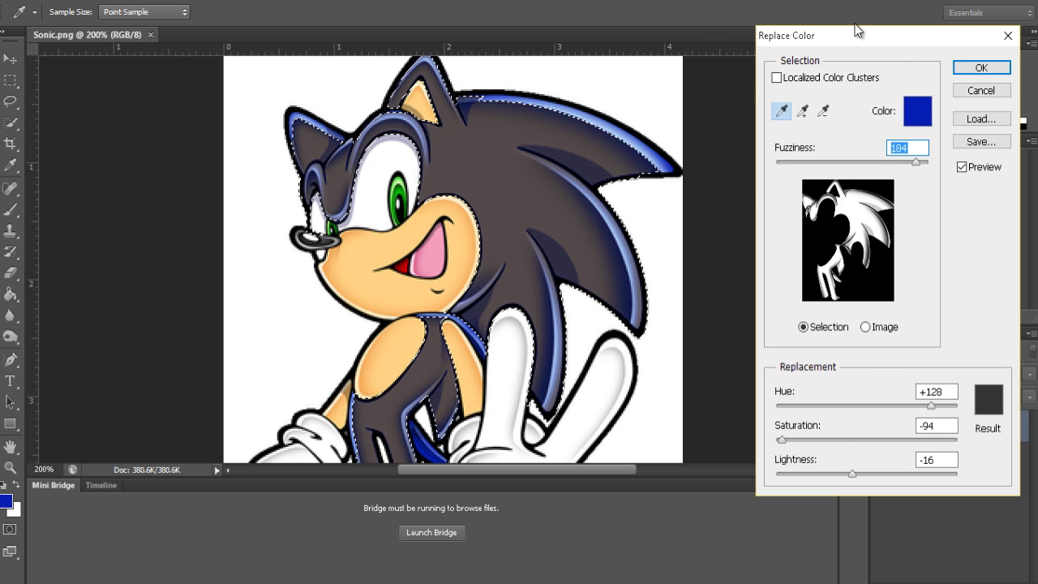
pyautogui.moveTo(892, 36); pyautogui.dragTo(712, 4)
# - Apply a second Replace Color pass (Hue +129, Saturation -100, Lightness -87) for near-black fur
pyautogui.click(801, 36)
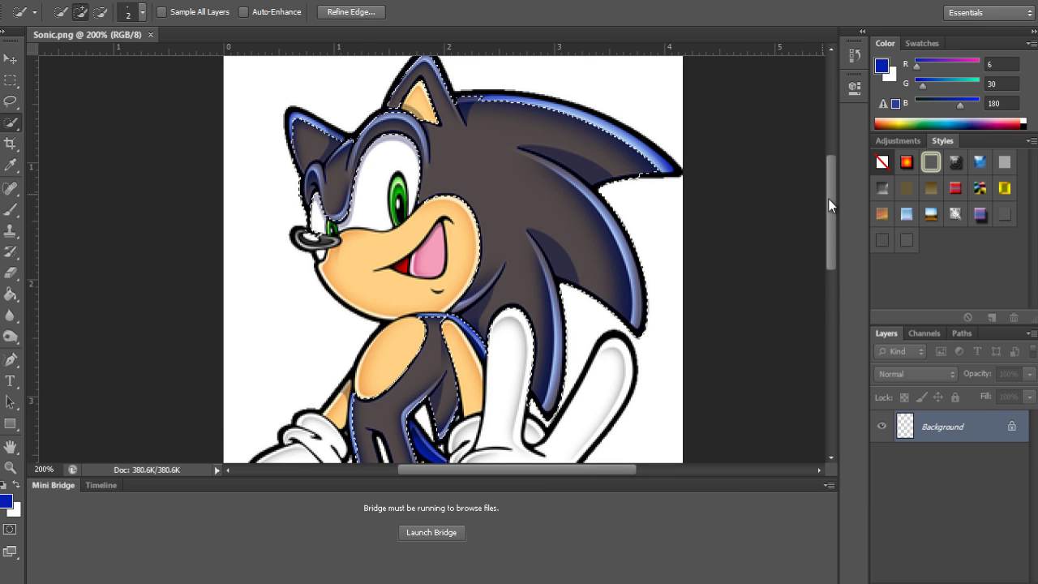
pyautogui.scroll(-3, 567, 260)
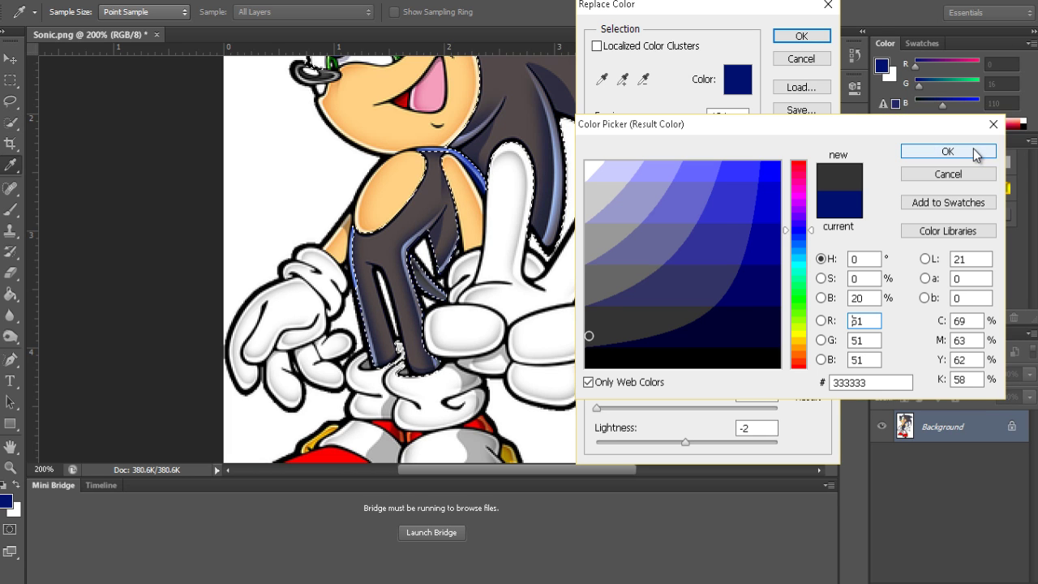
pyautogui.click(975, 151)
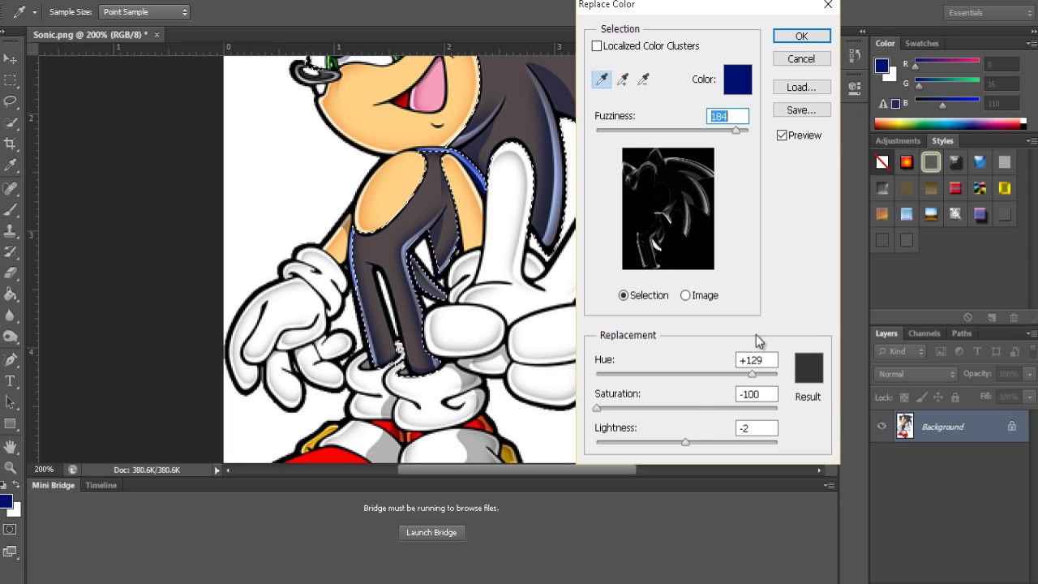
pyautogui.moveTo(687, 444); pyautogui.dragTo(604, 449)
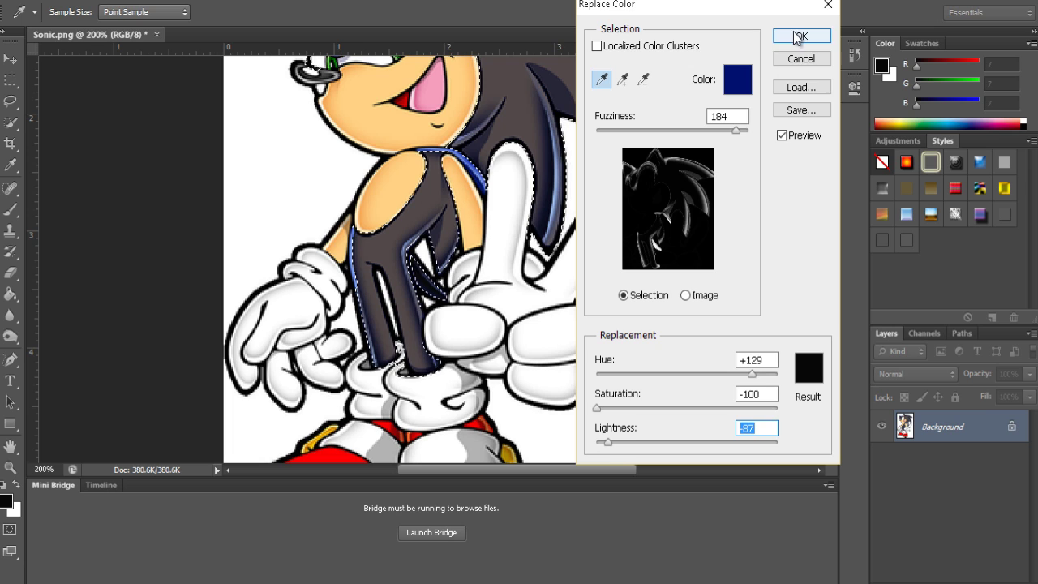
pyautogui.click(799, 38)
pyautogui.scroll(3, 454, 259)
pyautogui.click(203, 1)
# - Sample the light blue highlights in Replace Color and replace them with dark grey #333333
pyautogui.click(194, 1)
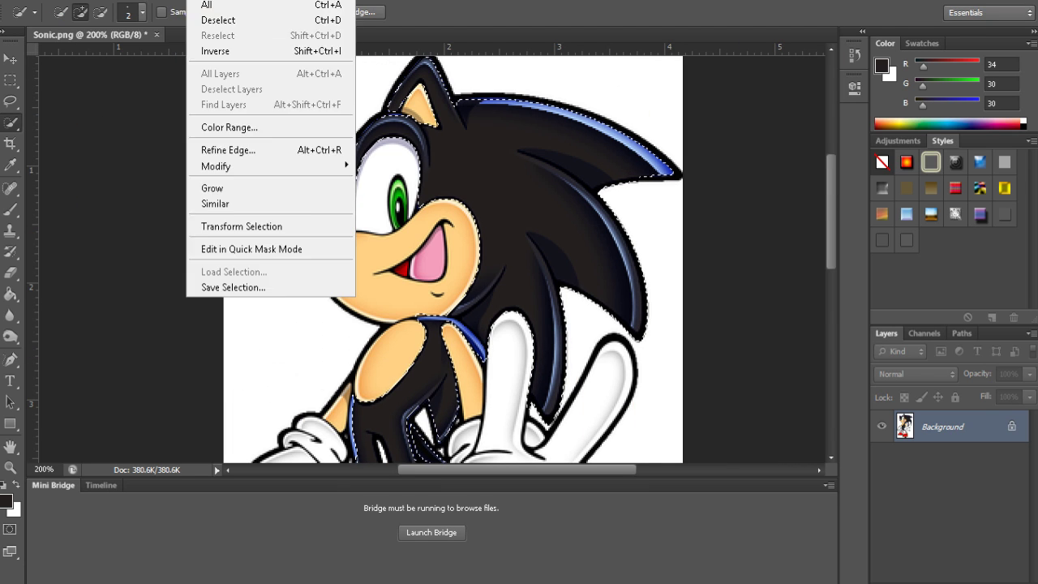
pyautogui.moveTo(114, 3)
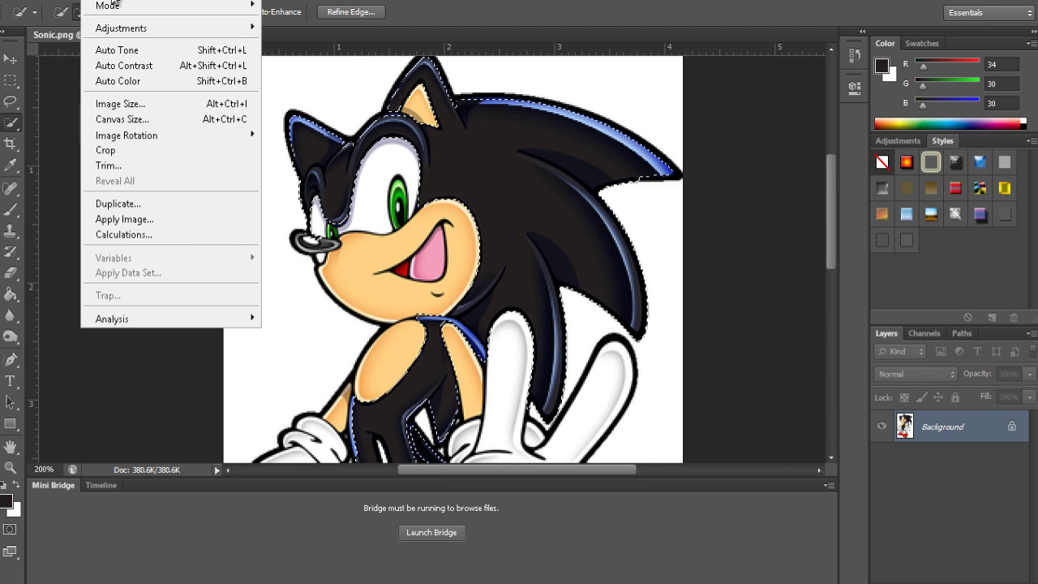
pyautogui.moveTo(114, 33)
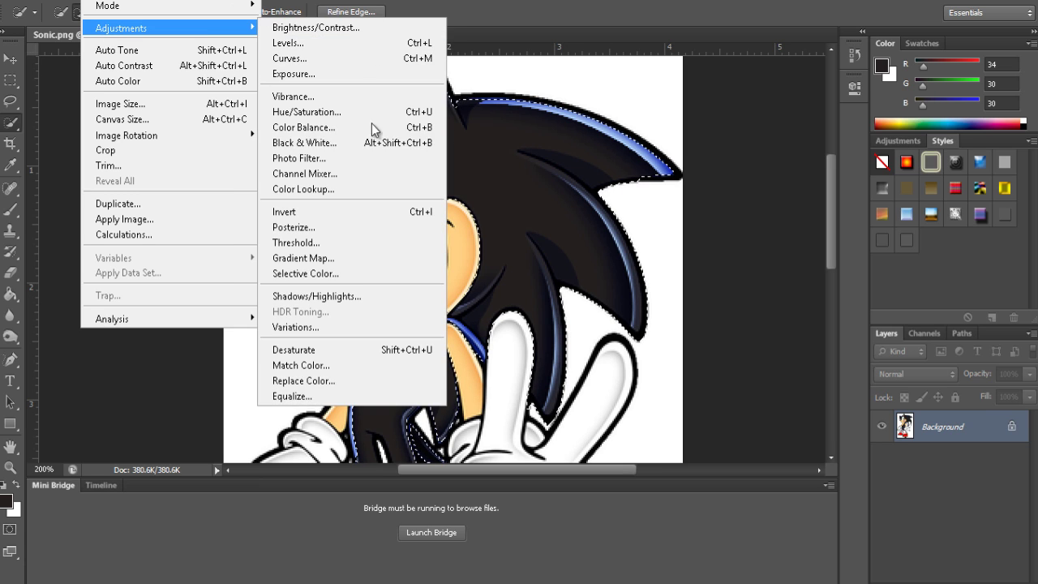
pyautogui.click(351, 394)
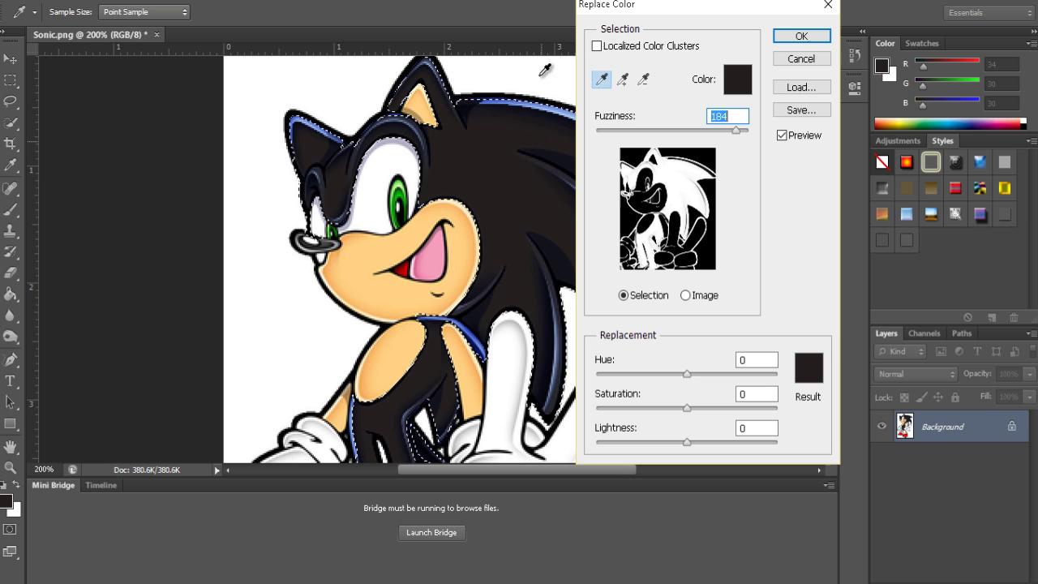
pyautogui.click(546, 107)
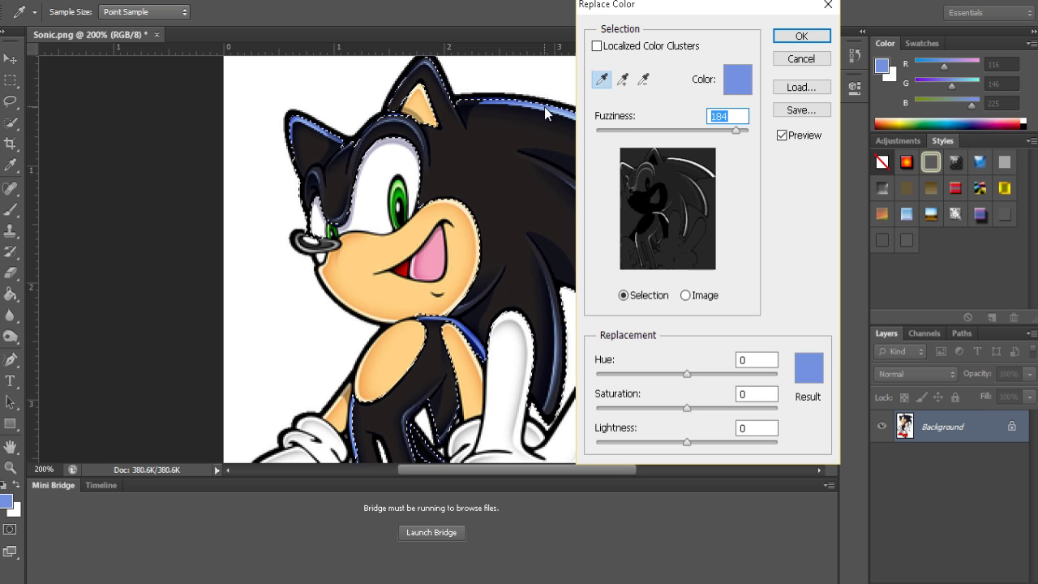
pyautogui.click(805, 378)
pyautogui.write('51')
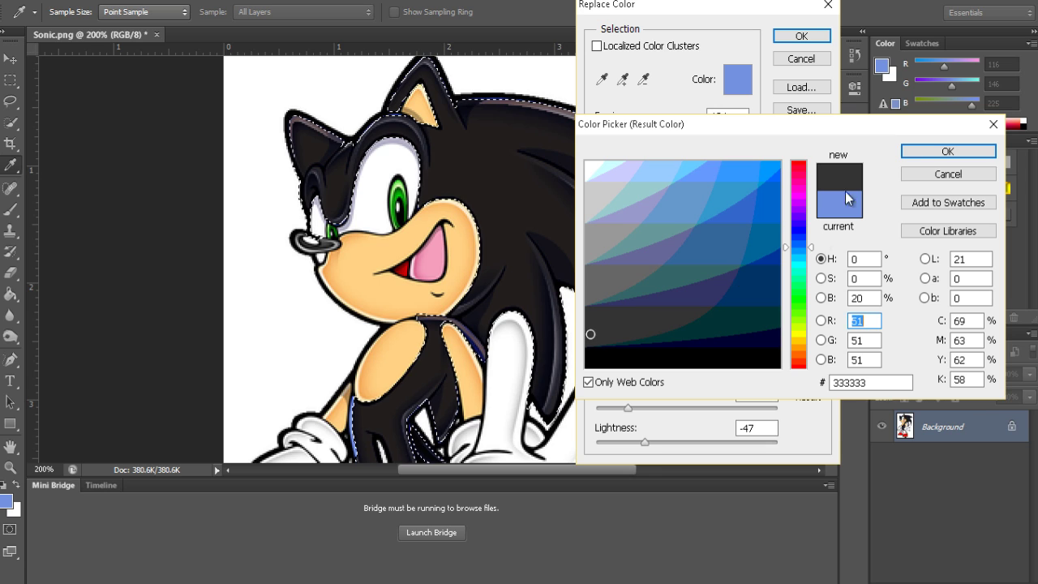
pyautogui.click(927, 151)
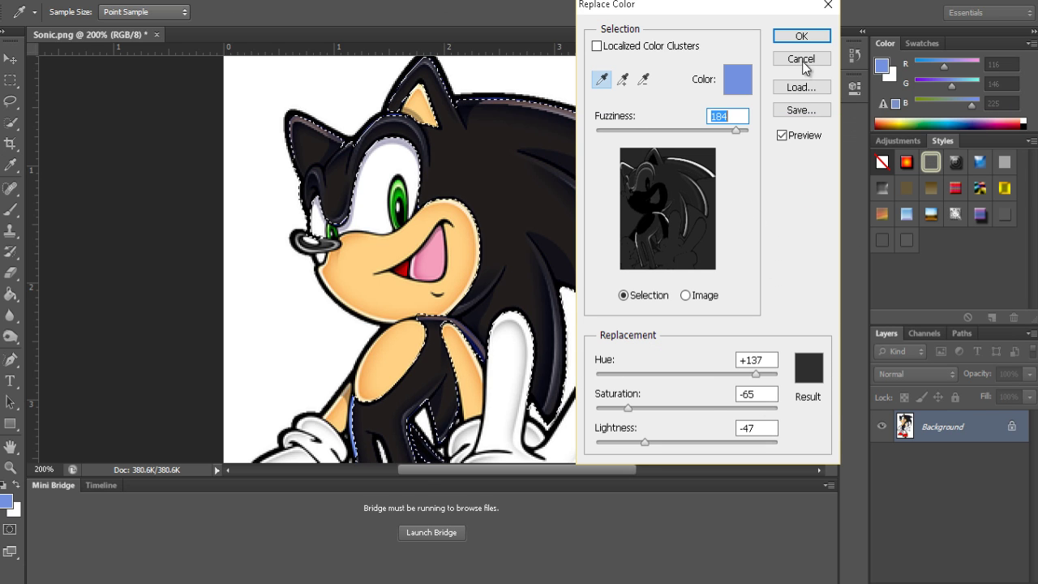
pyautogui.click(801, 37)
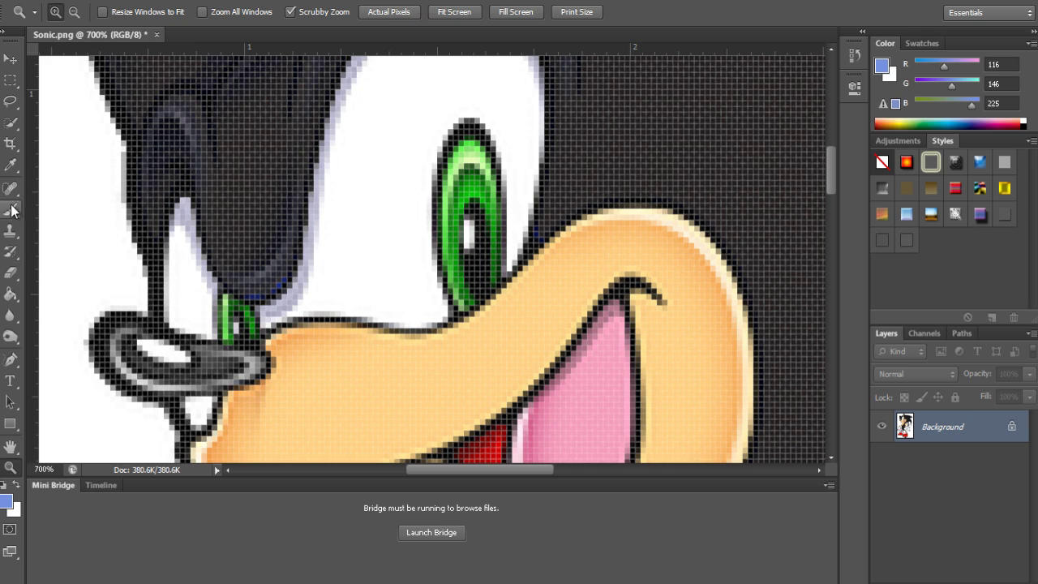
# - Select the green irises at 700% zoom and fill them with red (158,0,0)
pyautogui.click(12, 123)
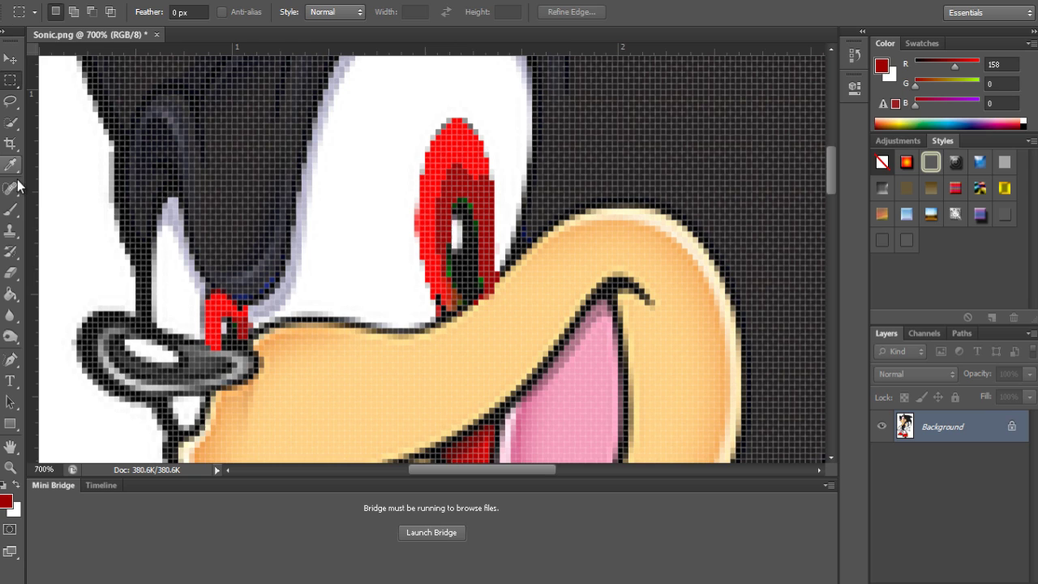
pyautogui.click(11, 209)
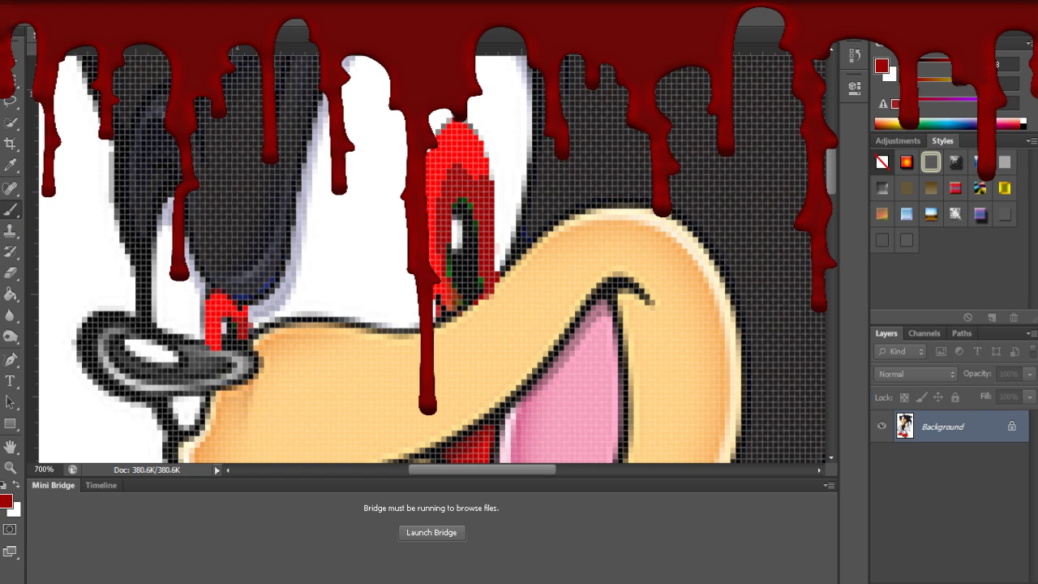
# - Set the brush size and paint red strokes on the muzzle below Sonic's nose
pyautogui.click(58, 11)
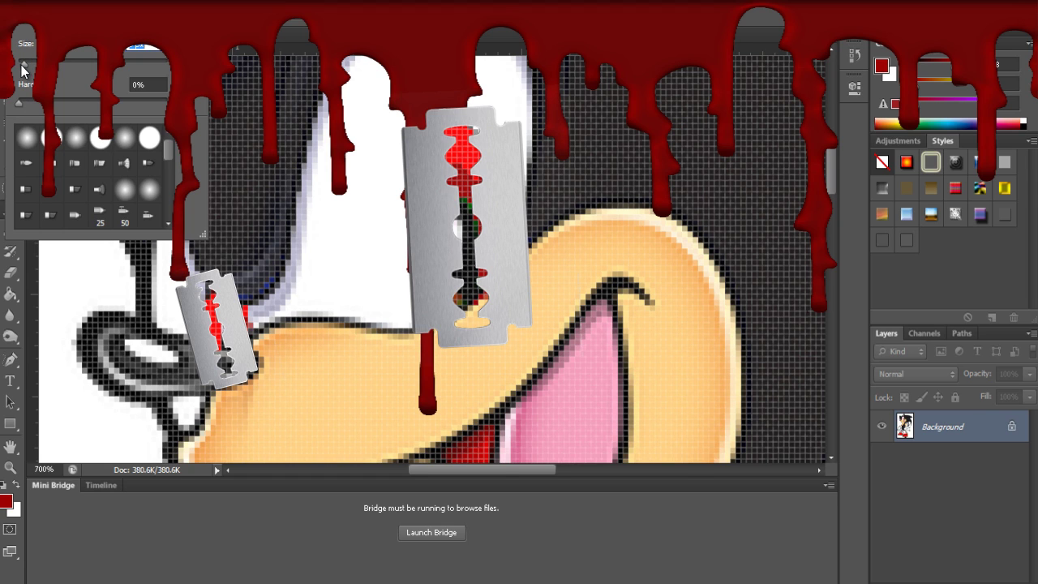
pyautogui.press('Return')
pyautogui.moveTo(191, 385)
pyautogui.mouseDown()
pyautogui.moveTo(232, 397)
pyautogui.moveTo(239, 424)
pyautogui.moveTo(222, 446)
pyautogui.mouseUp()
pyautogui.hscroll(2, 333, 359)
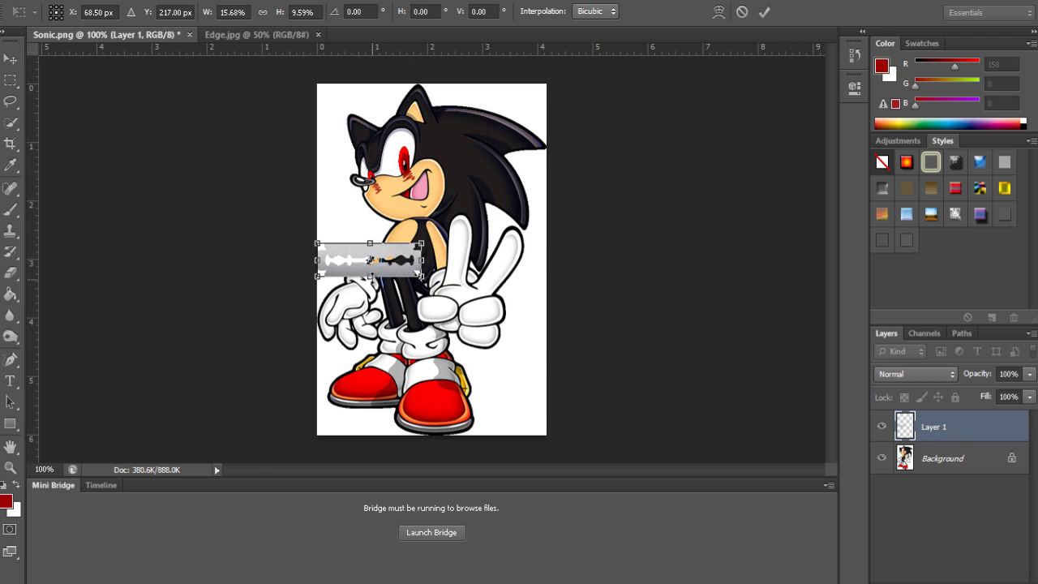
# - Squash the pasted razor blade flatter over Sonic's shoes with Free Transform
pyautogui.moveTo(370, 292)
pyautogui.mouseDown()
pyautogui.moveTo(371, 260)
pyautogui.moveTo(349, 275)
pyautogui.moveTo(377, 277)
pyautogui.mouseUp()
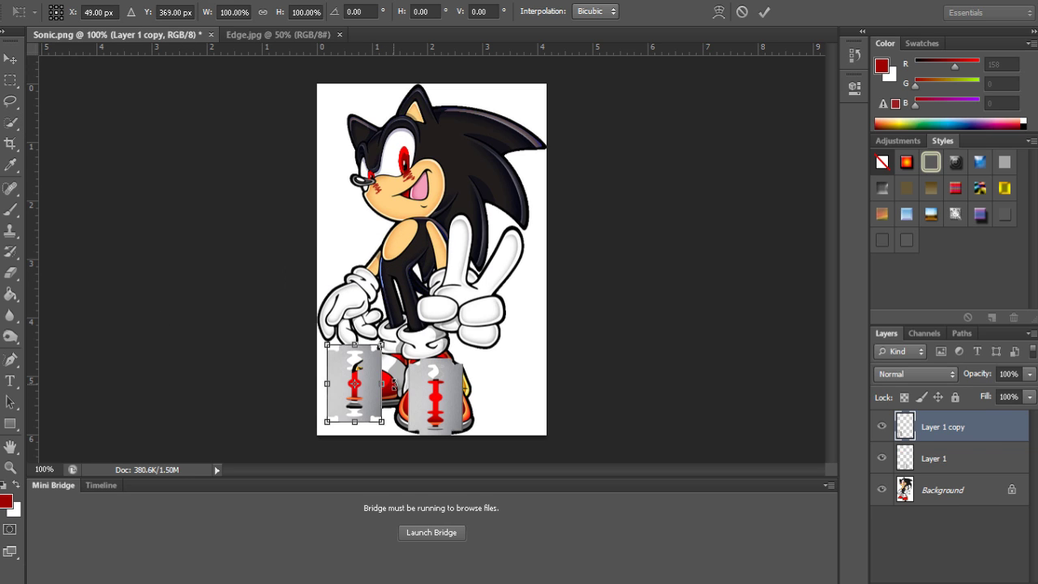
# - Rotate the Layer 1 copy blade about 65° onto its side, shift it down-right, and apply
pyautogui.moveTo(396, 387); pyautogui.dragTo(363, 430)
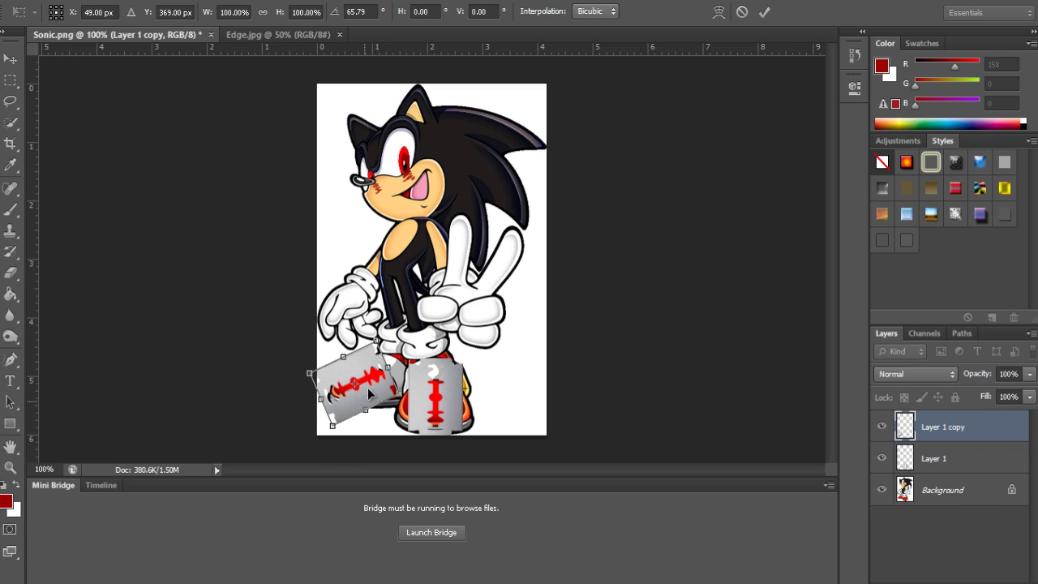
pyautogui.moveTo(378, 375)
pyautogui.mouseDown()
pyautogui.moveTo(387, 378)
pyautogui.moveTo(372, 393)
pyautogui.mouseUp()
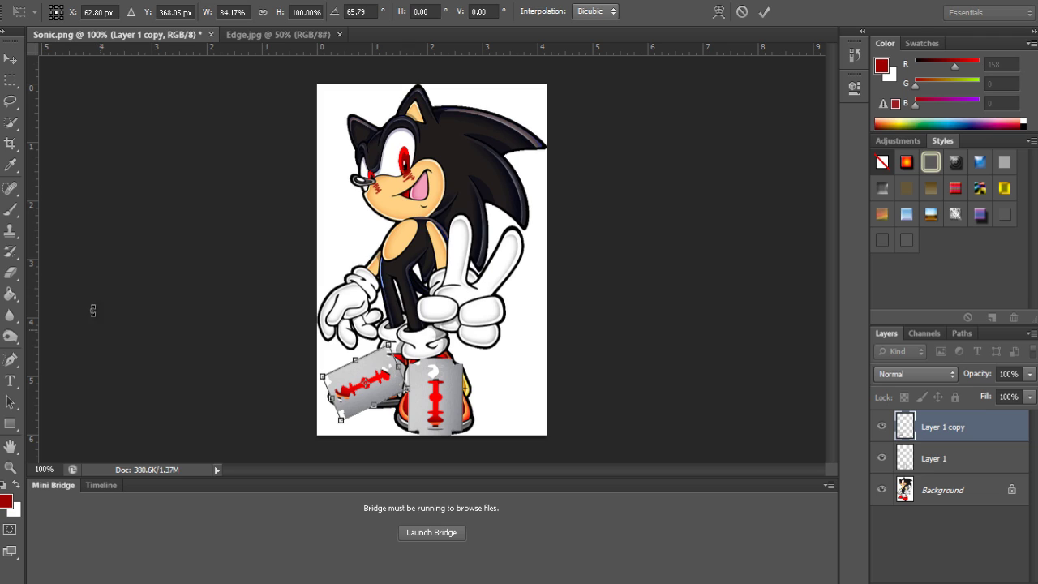
pyautogui.click(11, 59)
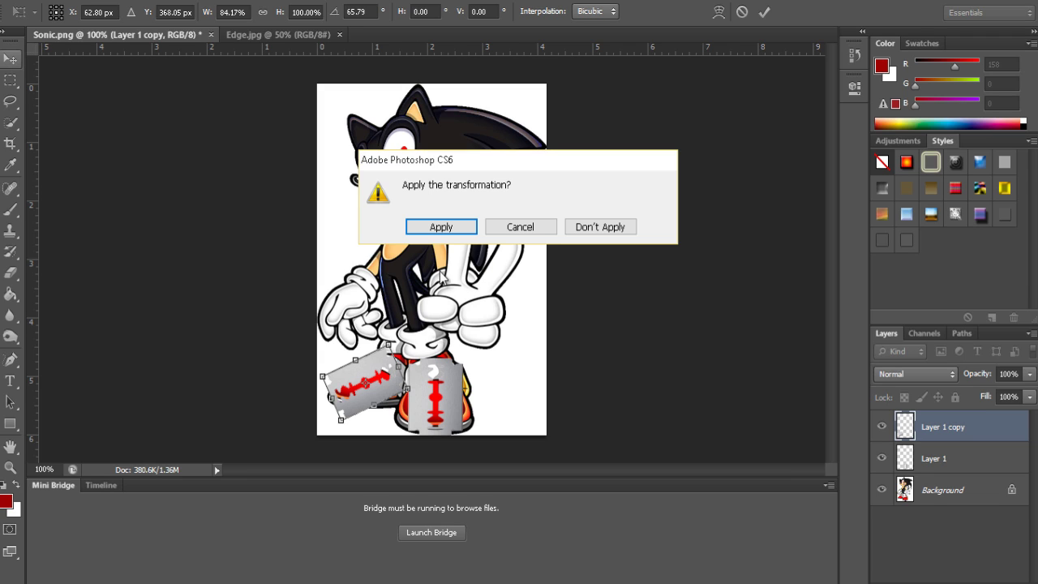
pyautogui.click(441, 229)
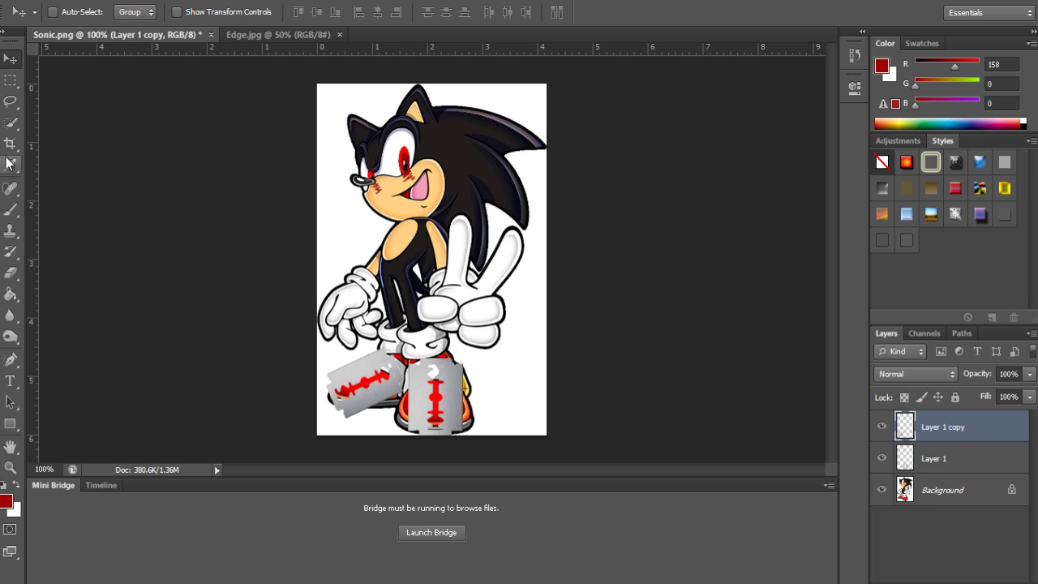
# - Quick-select the white background around Sonic and delete it, leaving transparency
pyautogui.click(18, 129)
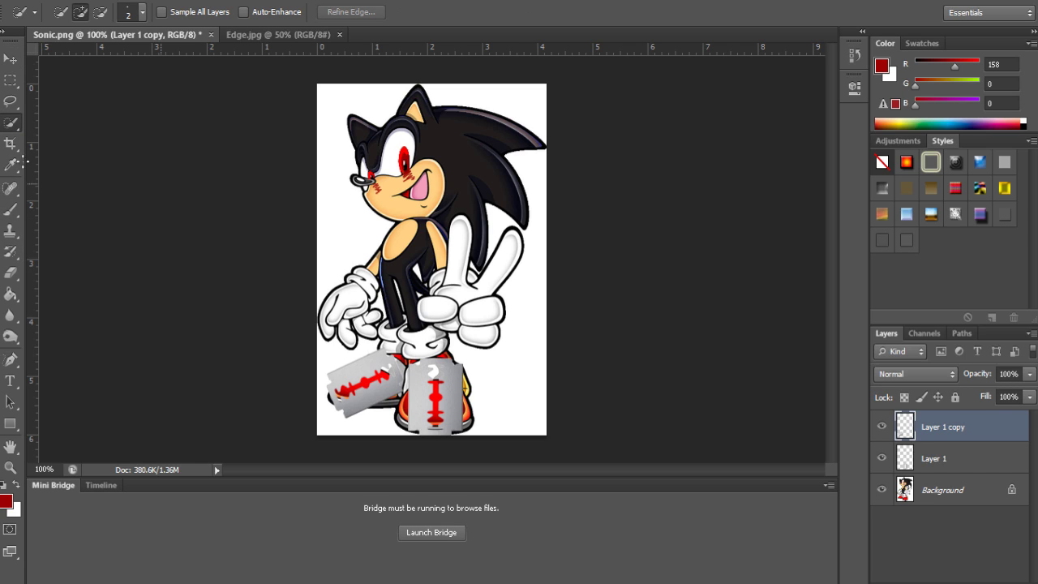
pyautogui.click(13, 129)
pyautogui.click(78, 125)
pyautogui.moveTo(539, 111)
pyautogui.mouseDown()
pyautogui.moveTo(561, 183)
pyautogui.moveTo(588, 199)
pyautogui.moveTo(546, 327)
pyautogui.mouseUp()
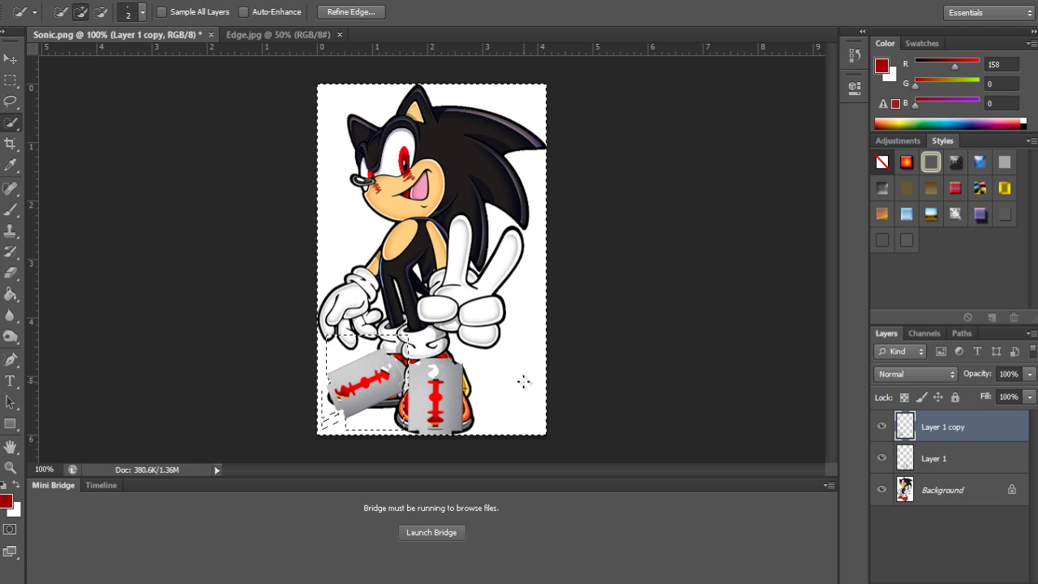
pyautogui.hotkey('ctrl', 'd')
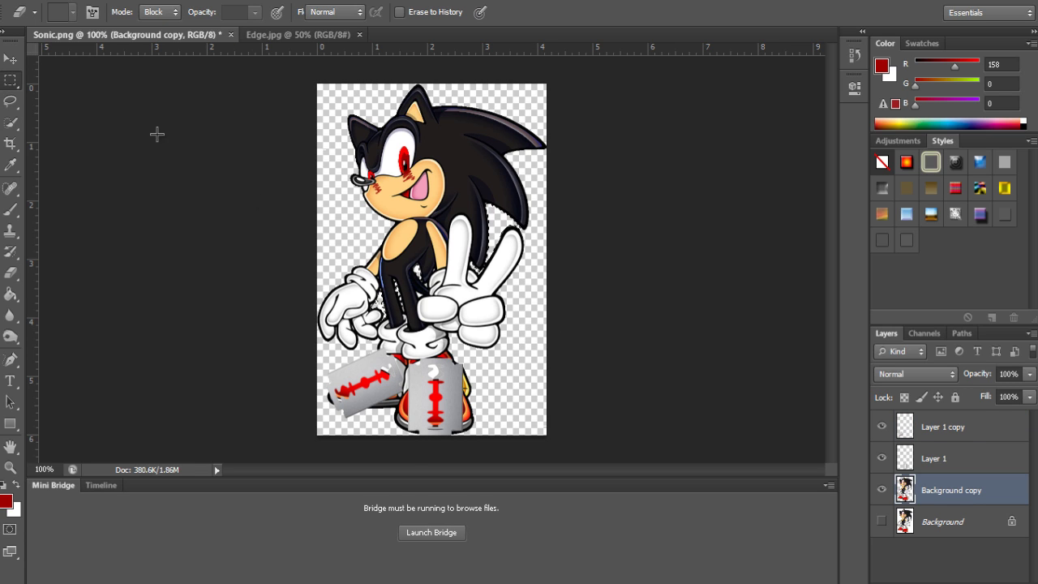
# - Open hell.jpg and marquee-select the entire fiery image for copying
pyautogui.press('m')
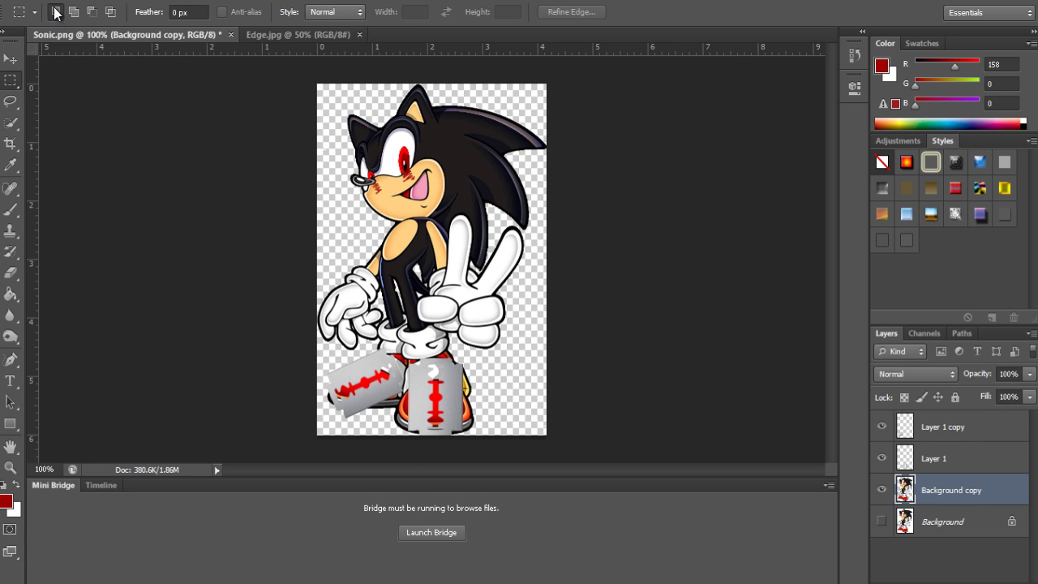
pyautogui.click(46, 2)
pyautogui.click(48, 21)
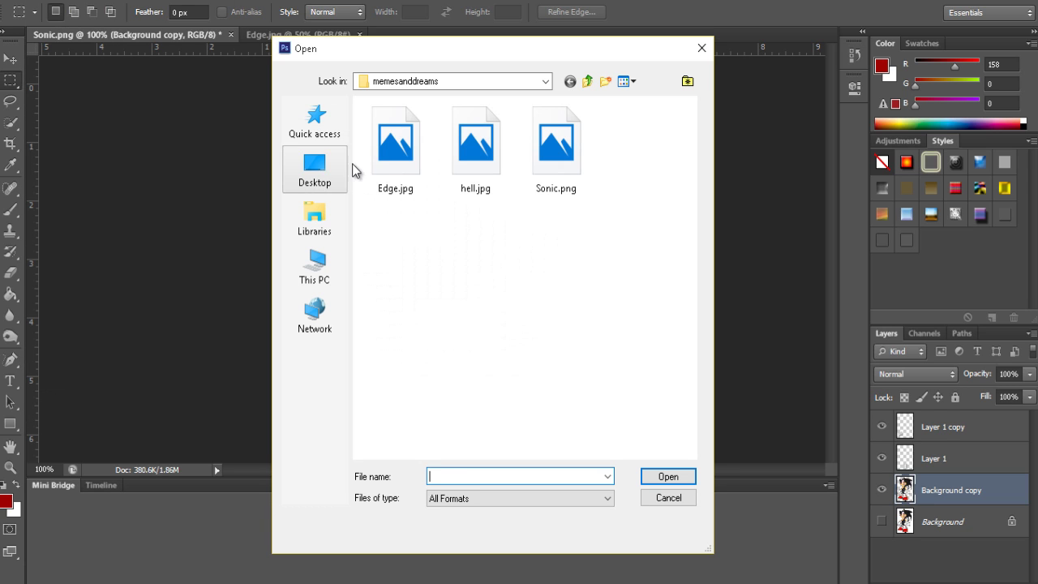
pyautogui.click(476, 145)
pyautogui.click(658, 476)
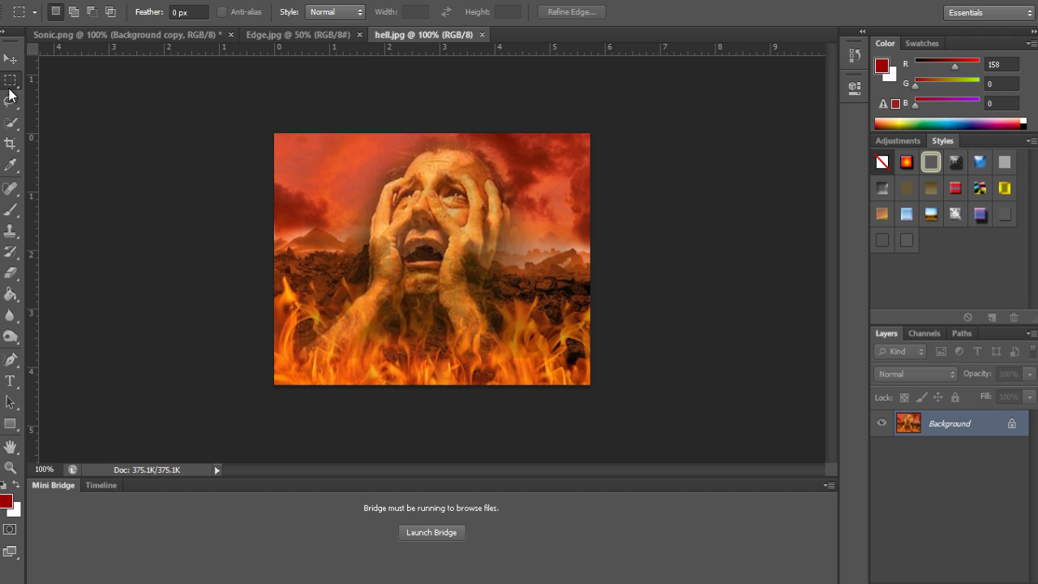
pyautogui.moveTo(268, 132); pyautogui.dragTo(678, 457)
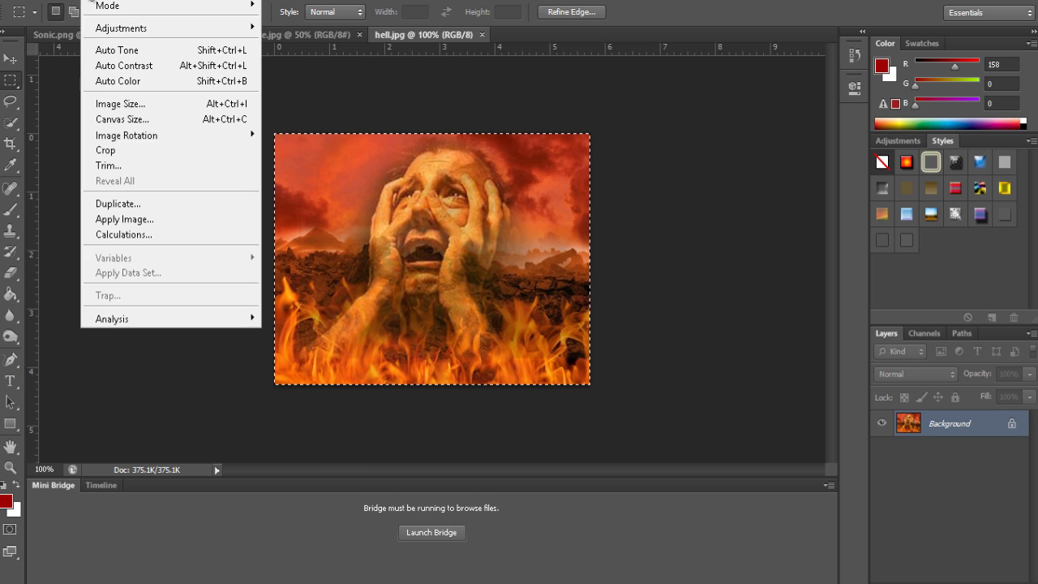
pyautogui.click(93, 2)
# - Shift the pasted fire picture into place across the canvas and commit the Free Transform
pyautogui.moveTo(60, 1)
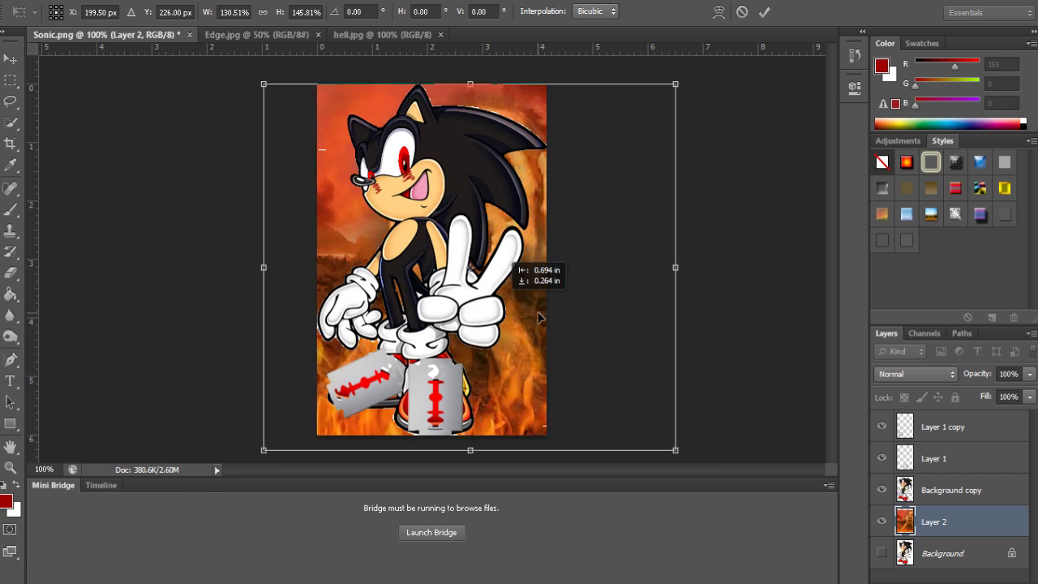
pyautogui.moveTo(539, 316); pyautogui.dragTo(554, 301)
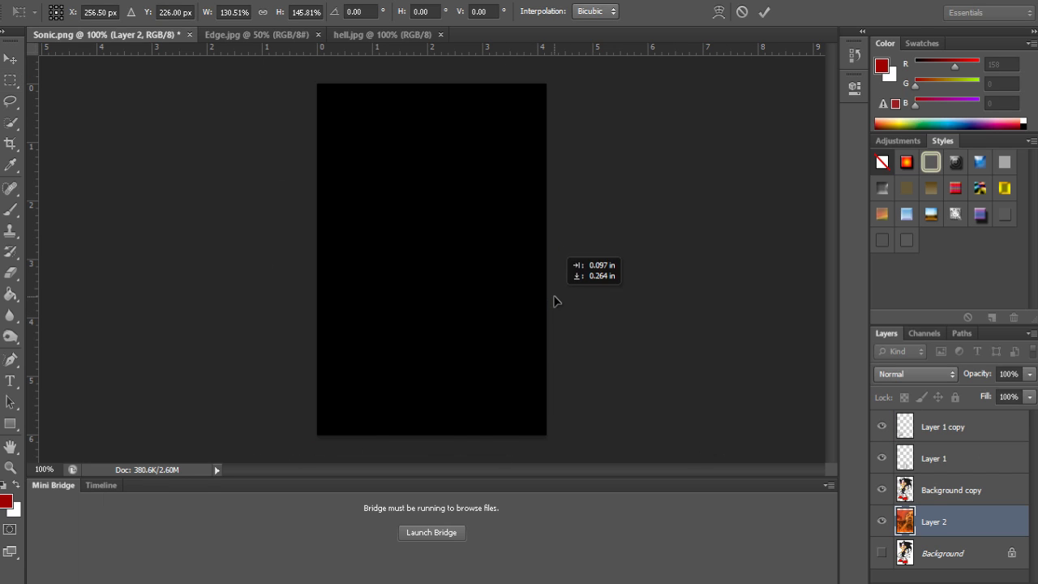
pyautogui.click(10, 80)
pyautogui.click(450, 229)
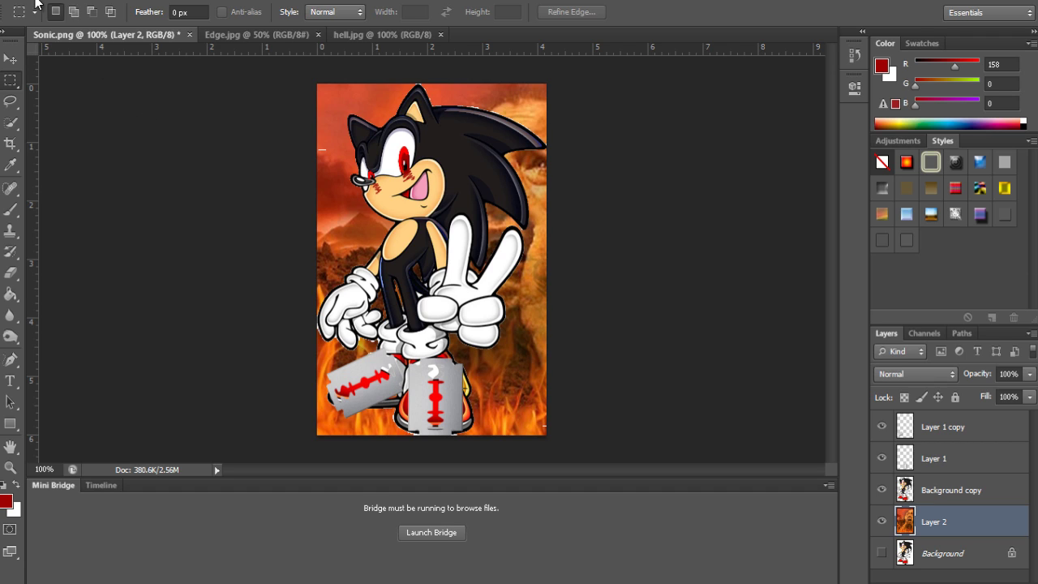
pyautogui.click(36, 6)
# - Save the artwork in PNG format as MYKING, accepting the default PNG compression options
pyautogui.click(75, 172)
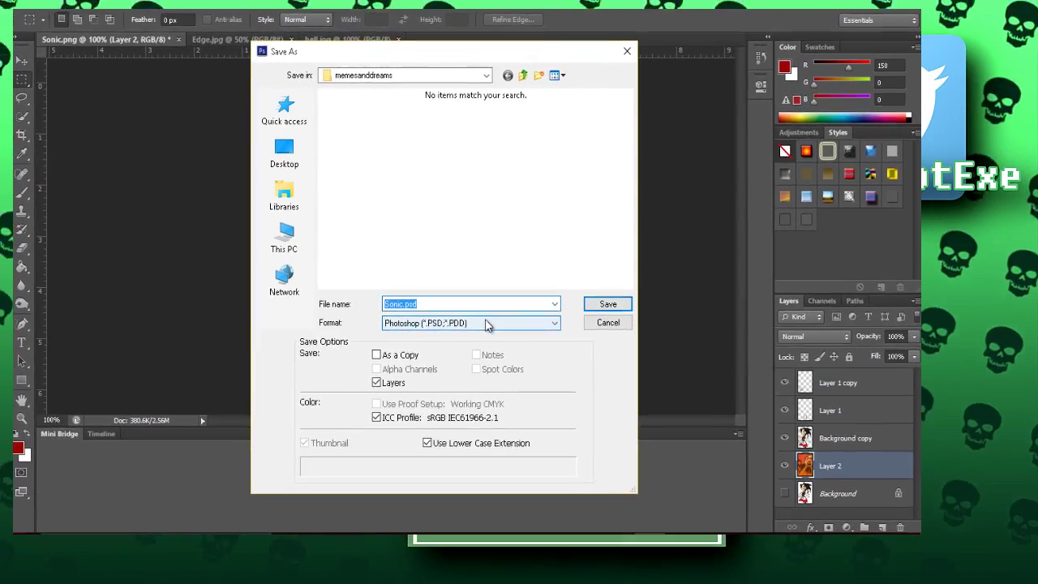
pyautogui.click(487, 325)
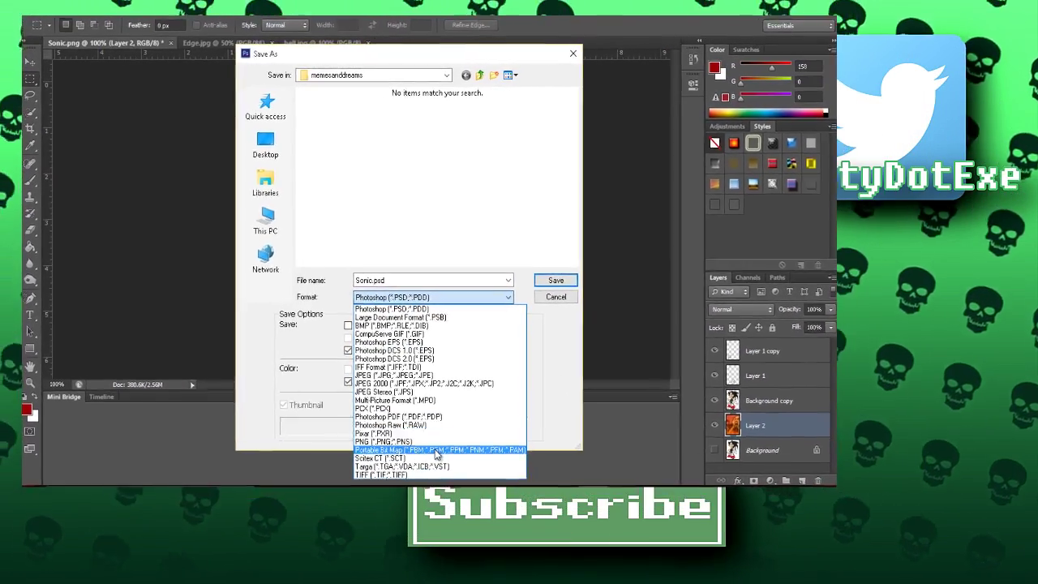
pyautogui.click(421, 442)
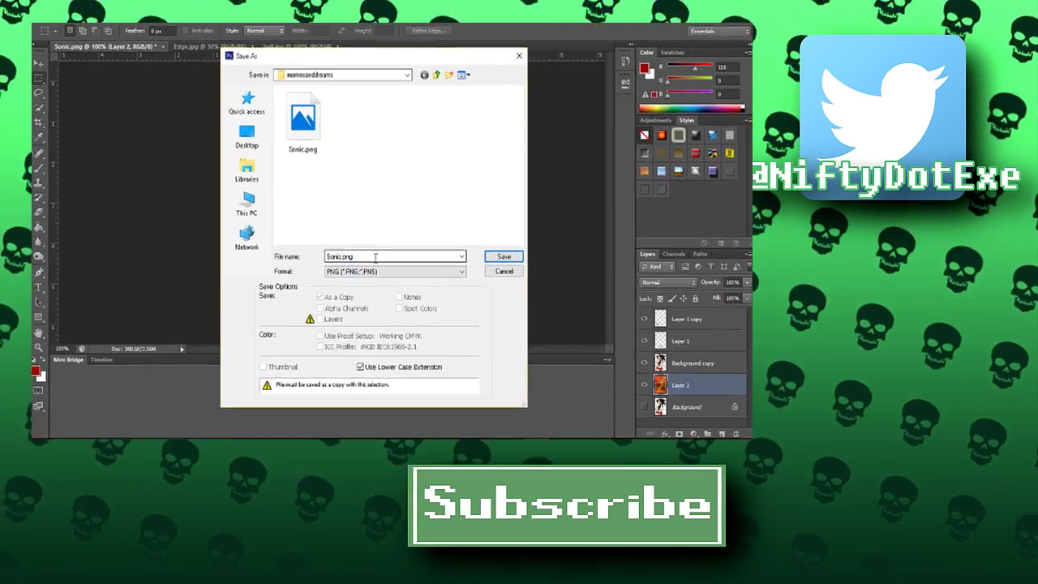
pyautogui.moveTo(375, 258); pyautogui.dragTo(291, 256)
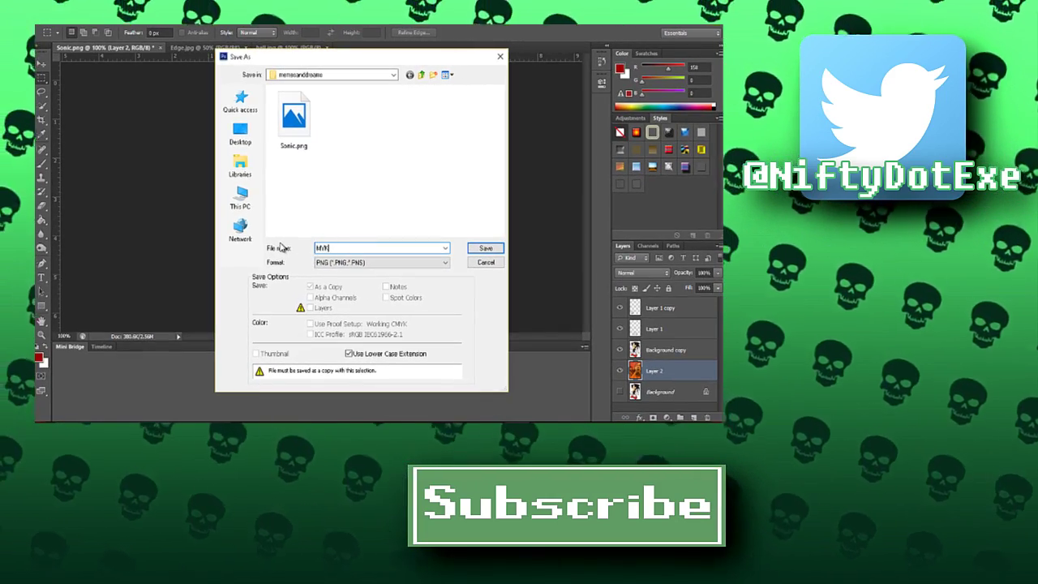
pyautogui.write('MYKING')
pyautogui.press('Return')
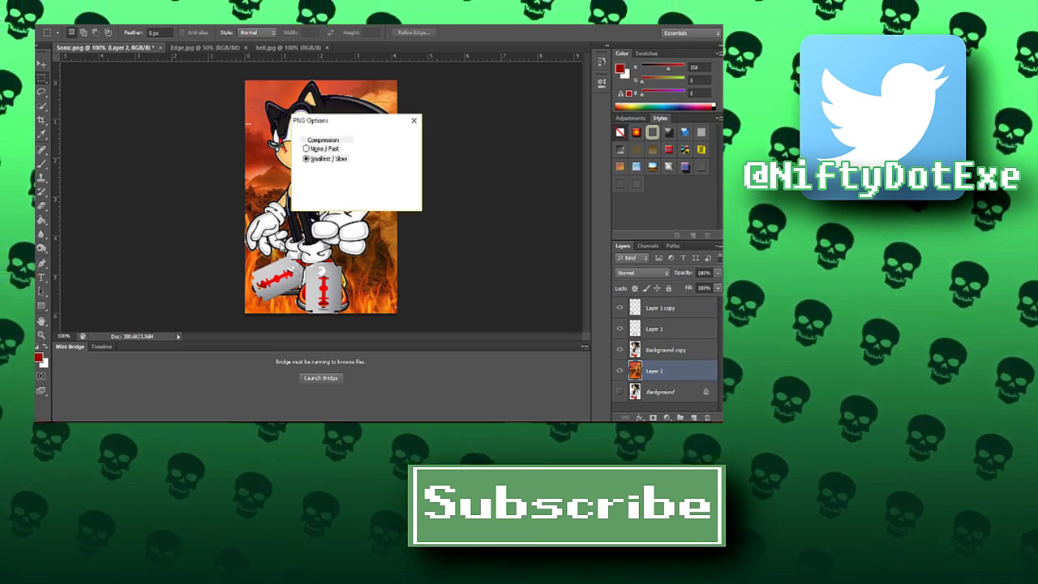
pyautogui.click(413, 143)
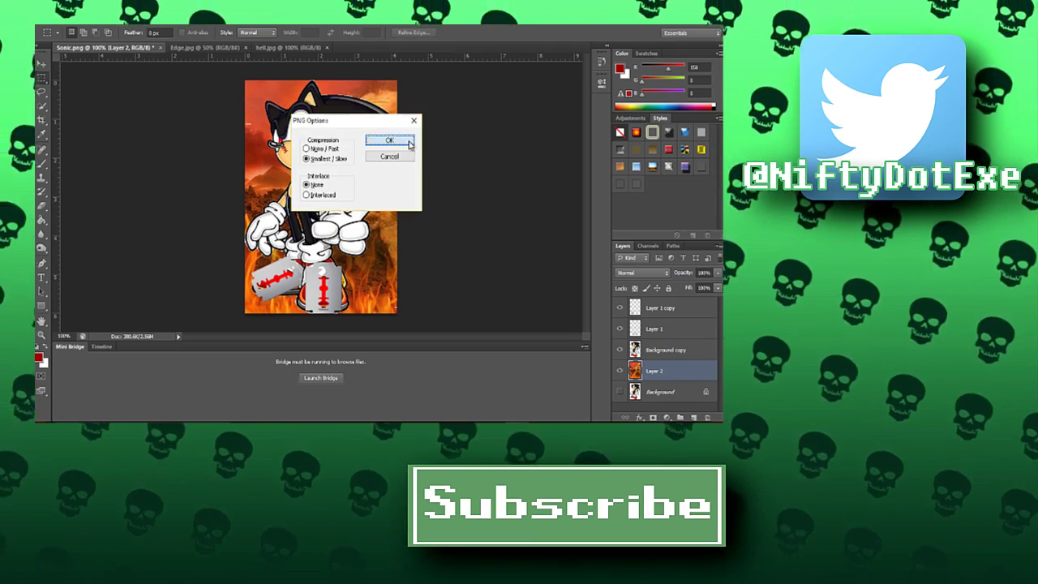